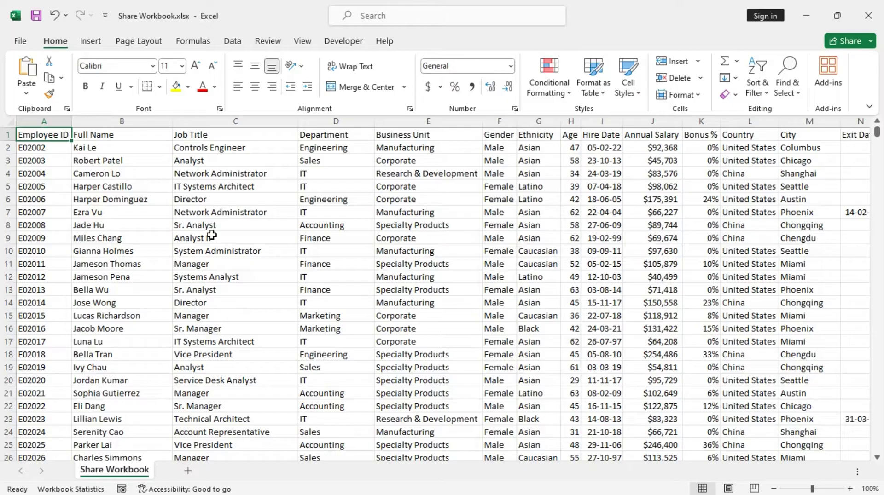
Open the Customize the Ribbon page of Excel Options from the Review tab's context menu
{"action": "key", "text": "alt+f"}
{"action": "key", "text": "t"}
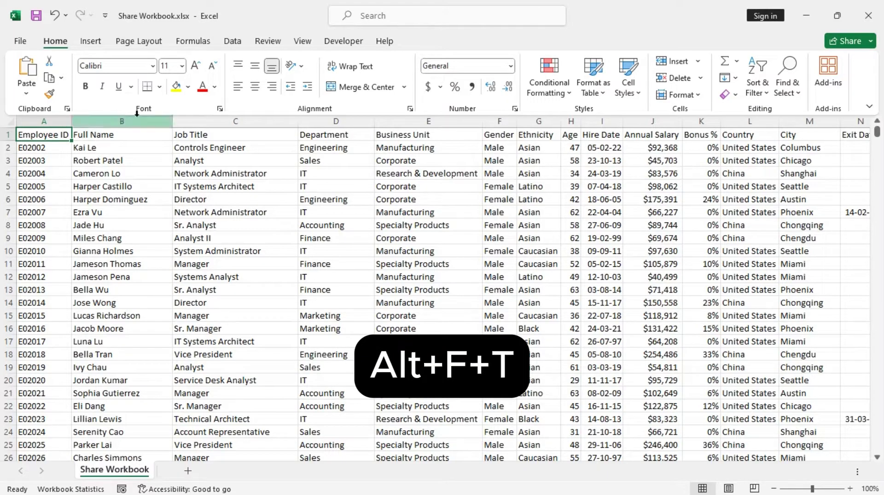
{"action": "right_click", "coordinate": [62, 43]}
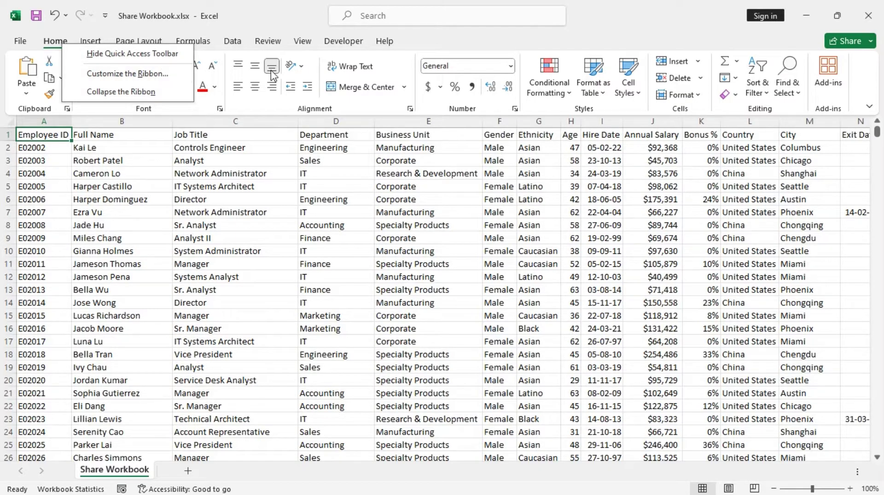
{"action": "left_click", "coordinate": [268, 46]}
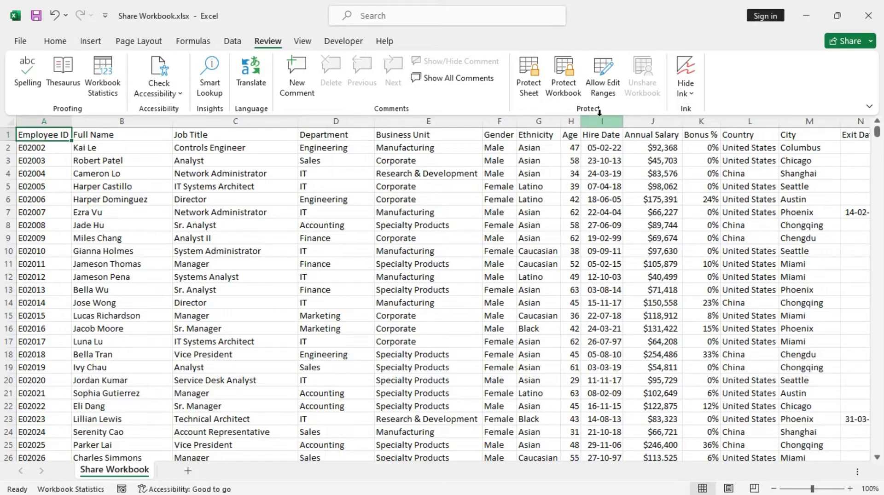
{"action": "right_click", "coordinate": [268, 45]}
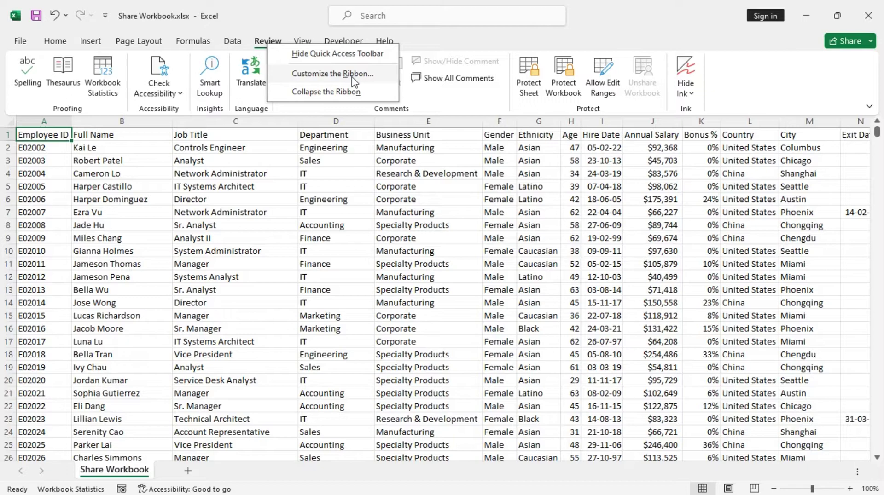
{"action": "left_click", "coordinate": [370, 78]}
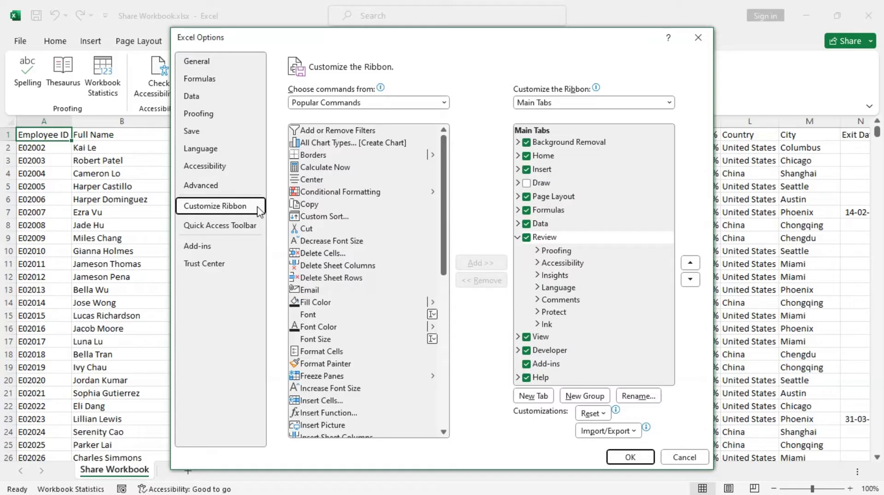
Insert a new custom group directly after the Review tab's Protect group
{"action": "left_click", "coordinate": [594, 237]}
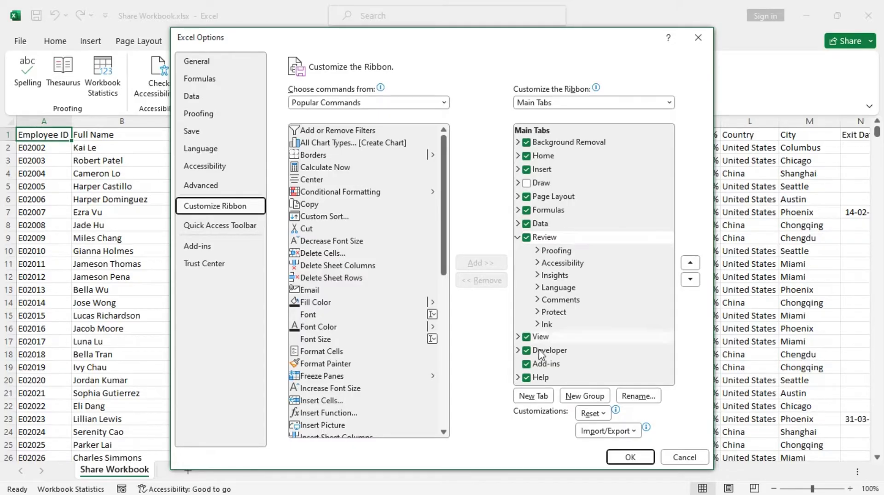
{"action": "left_click", "coordinate": [573, 314]}
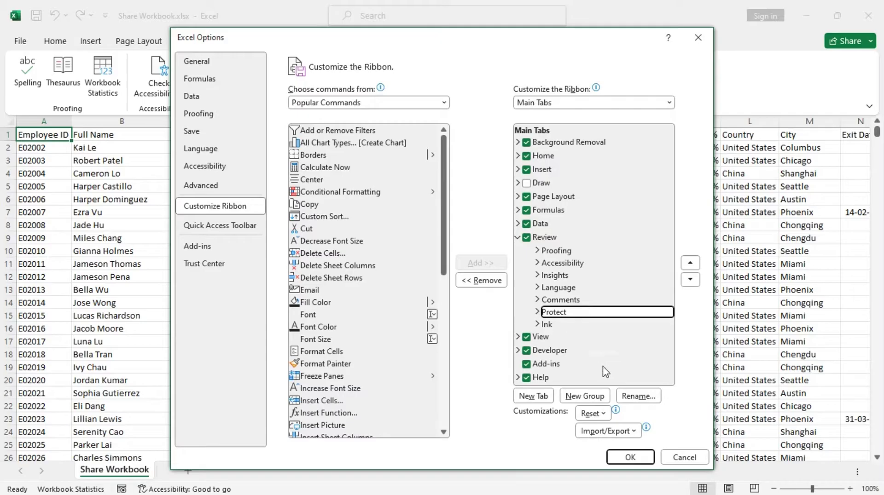
{"action": "left_click", "coordinate": [583, 397]}
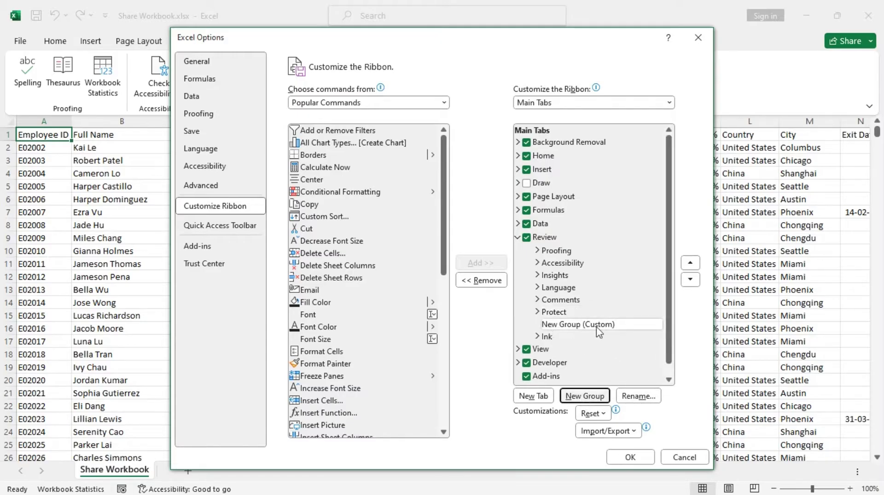
Rename the new custom group to 'Sharing' and assign it the first symbol
{"action": "left_click", "coordinate": [643, 402]}
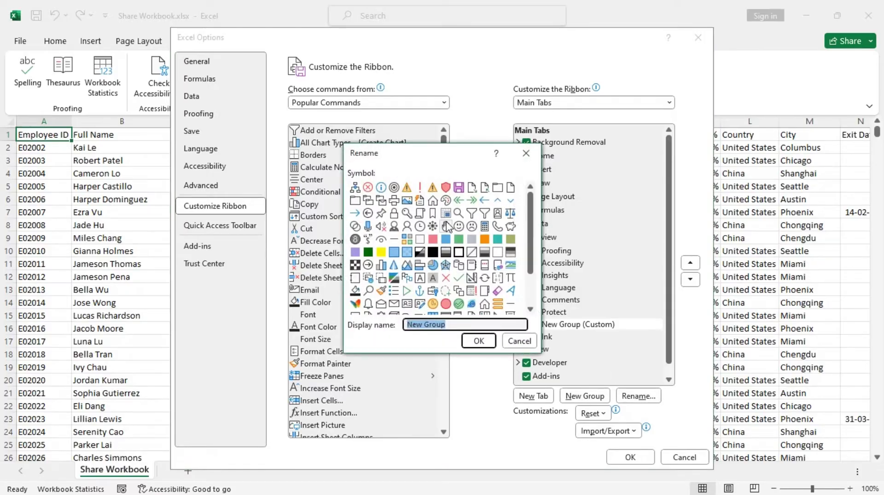
{"action": "type", "text": "Sharing"}
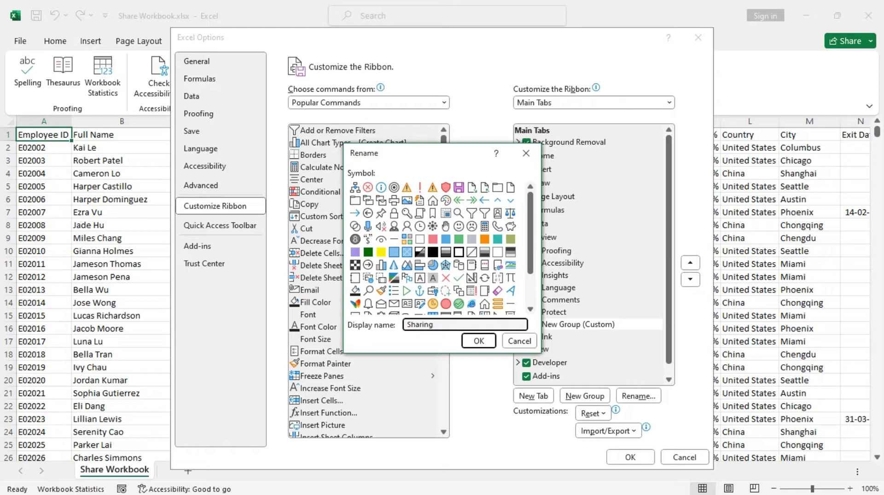
{"action": "left_click", "coordinate": [356, 188]}
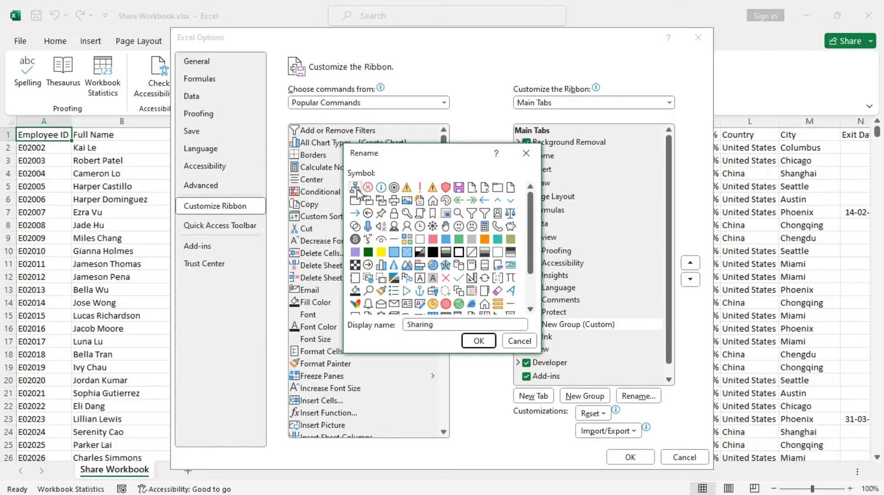
{"action": "left_click", "coordinate": [480, 345]}
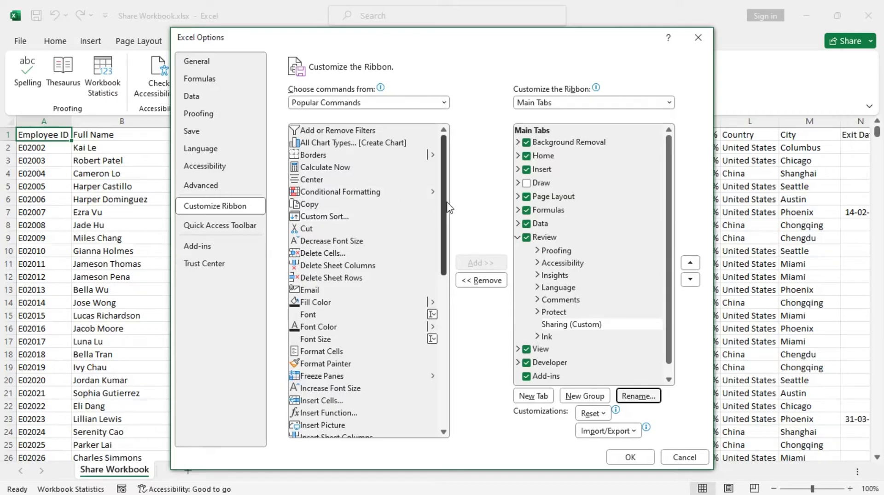
Switch the command list to All Commands and scroll down to Share Workbook (Legacy)
{"action": "left_click", "coordinate": [444, 103]}
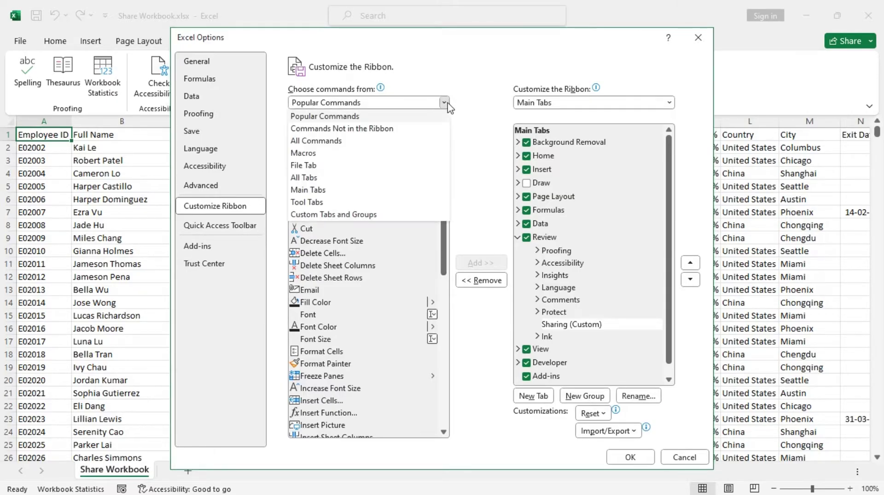
{"action": "left_click", "coordinate": [474, 118]}
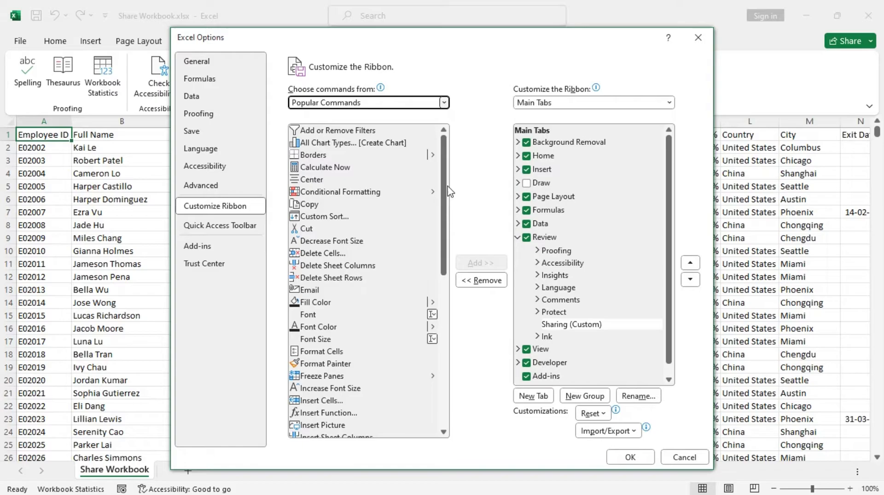
{"action": "left_click_drag", "start_coordinate": [445, 190], "coordinate": [443, 373]}
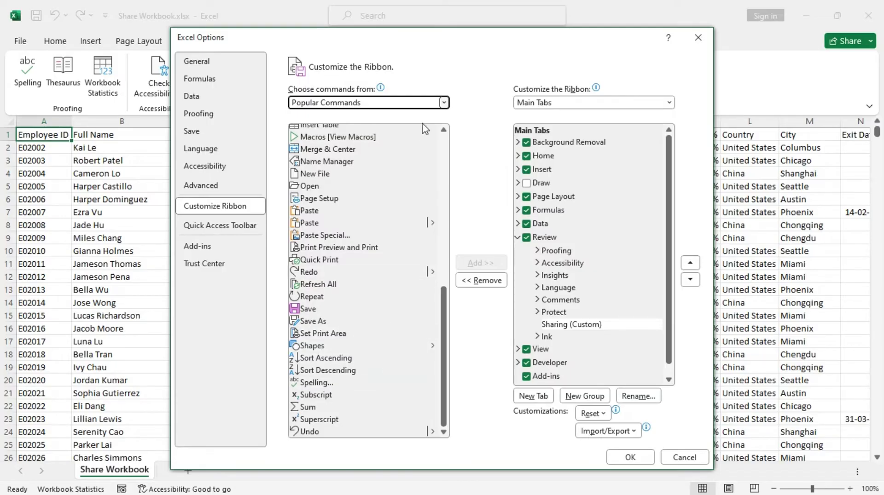
{"action": "left_click", "coordinate": [444, 103]}
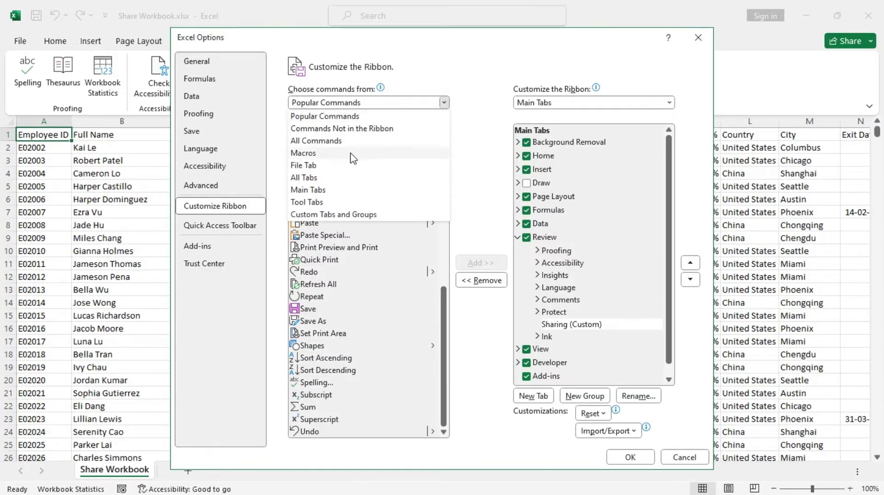
{"action": "key", "text": "Escape"}
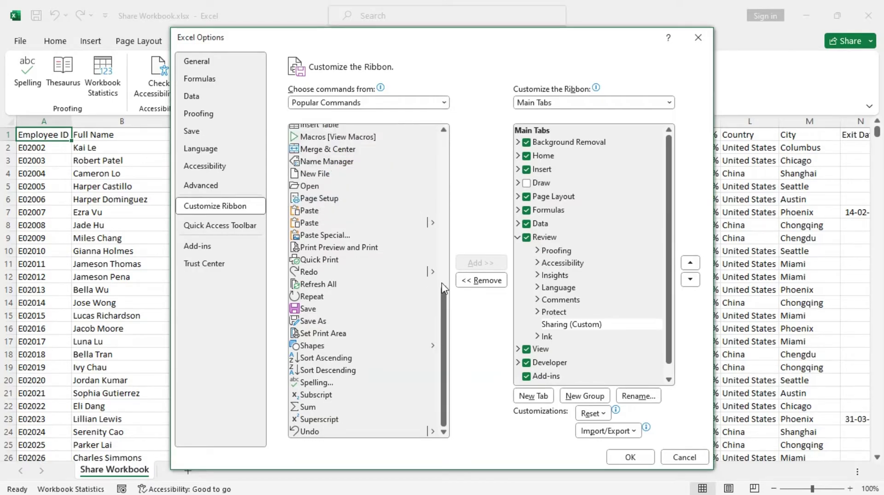
{"action": "left_click", "coordinate": [444, 177]}
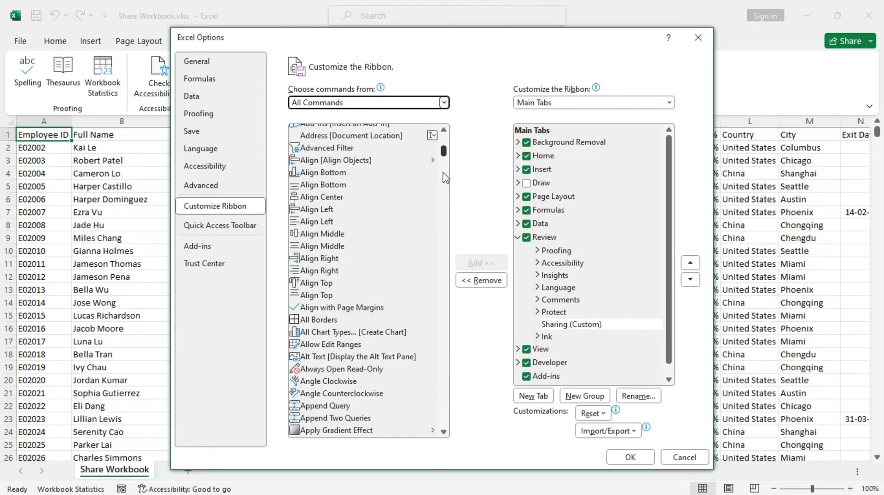
{"action": "left_click_drag", "start_coordinate": [444, 178], "coordinate": [462, 381]}
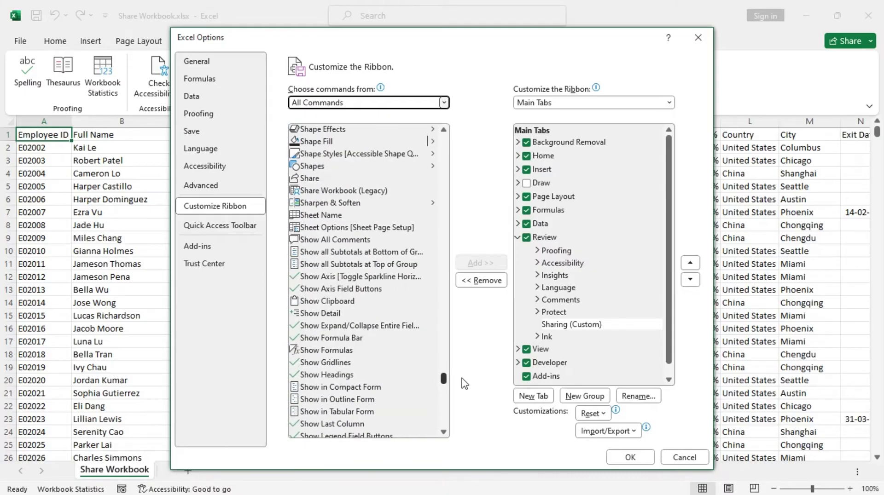
{"action": "scroll", "coordinate": [351, 287], "scroll_direction": "up", "scroll_amount": 3}
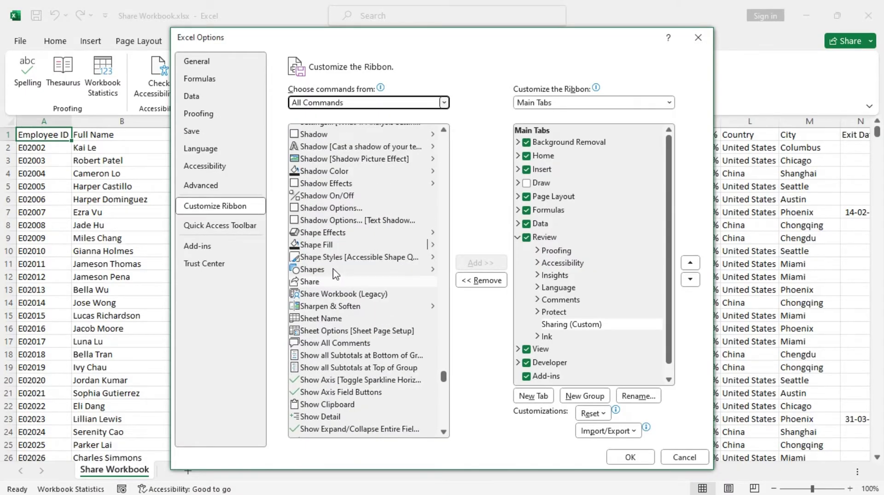
Add Share Workbook (Legacy) to the Sharing group, then select Track Changes (Legacy)
{"action": "left_click", "coordinate": [341, 295]}
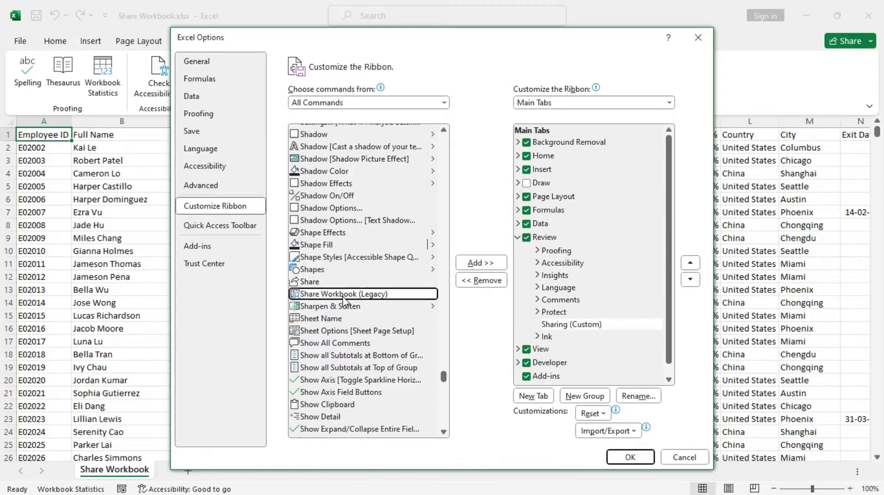
{"action": "left_click", "coordinate": [490, 265]}
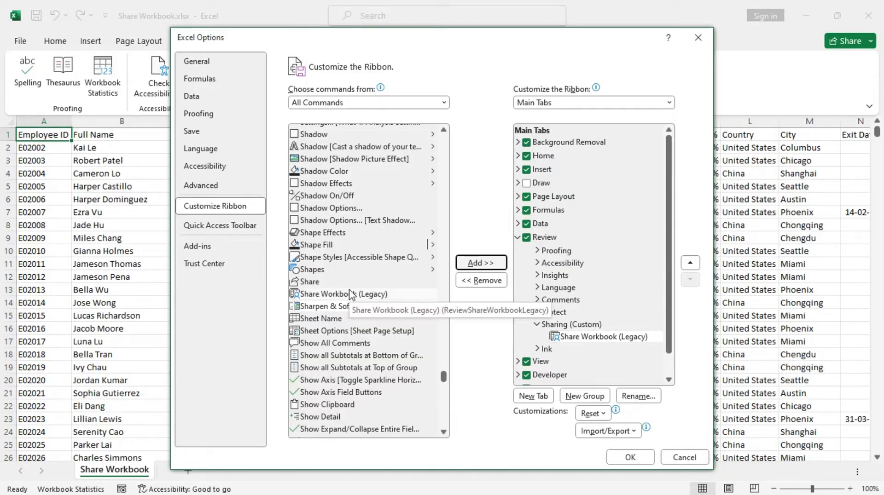
{"action": "scroll", "coordinate": [403, 309], "scroll_direction": "down", "scroll_amount": 3}
{"action": "scroll", "coordinate": [396, 297], "scroll_direction": "down", "scroll_amount": 9}
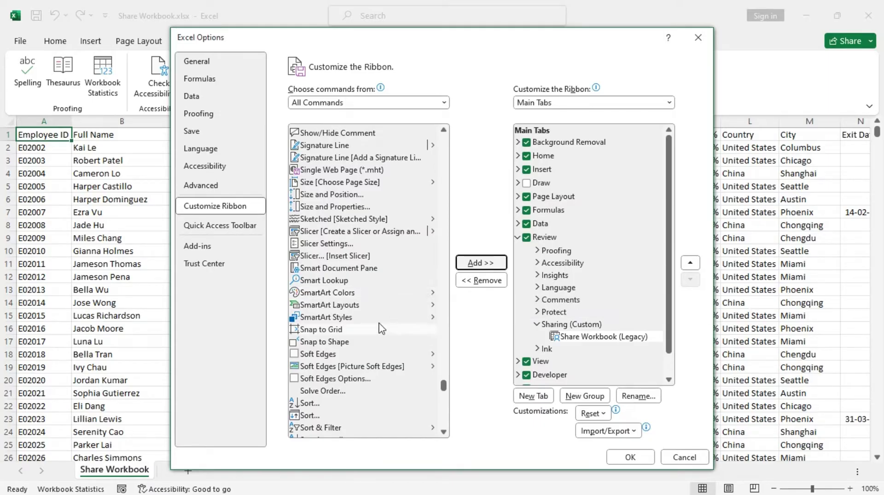
{"action": "scroll", "coordinate": [380, 319], "scroll_direction": "down", "scroll_amount": 5}
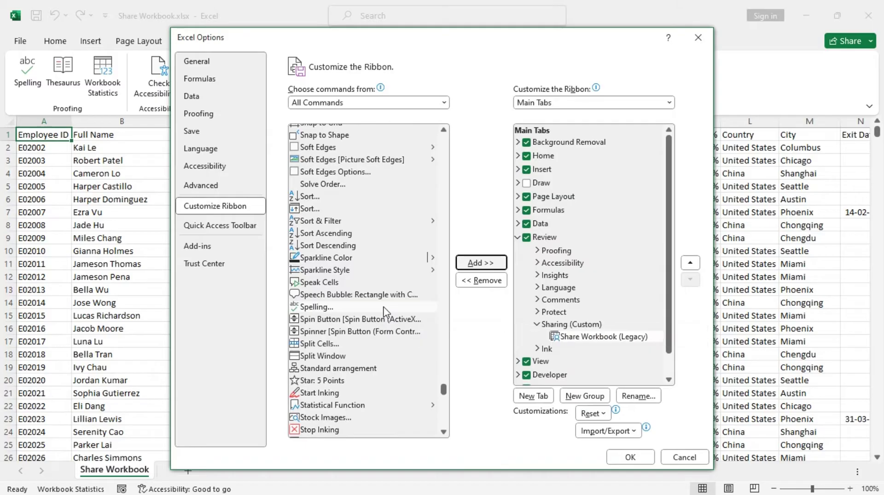
{"action": "scroll", "coordinate": [385, 312], "scroll_direction": "down", "scroll_amount": 5}
{"action": "scroll", "coordinate": [385, 311], "scroll_direction": "down", "scroll_amount": 10}
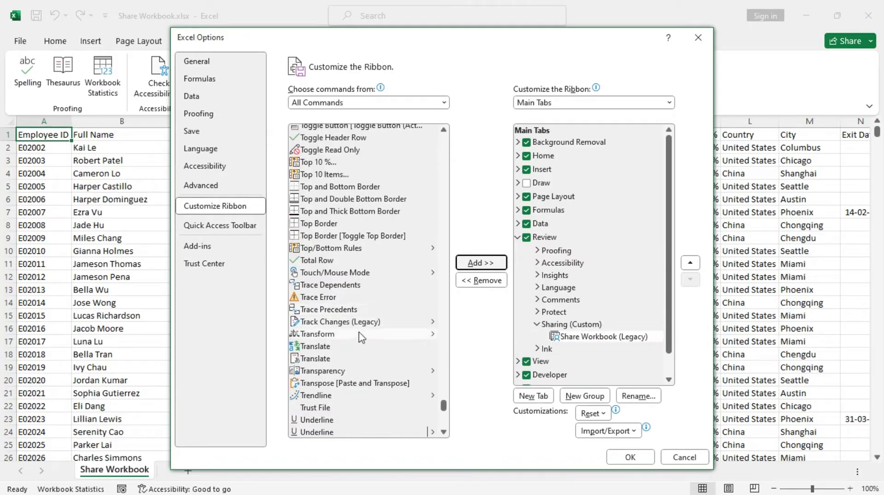
{"action": "left_click", "coordinate": [368, 322]}
Add Track Changes (Legacy) to the custom Sharing group
{"action": "left_click", "coordinate": [476, 263]}
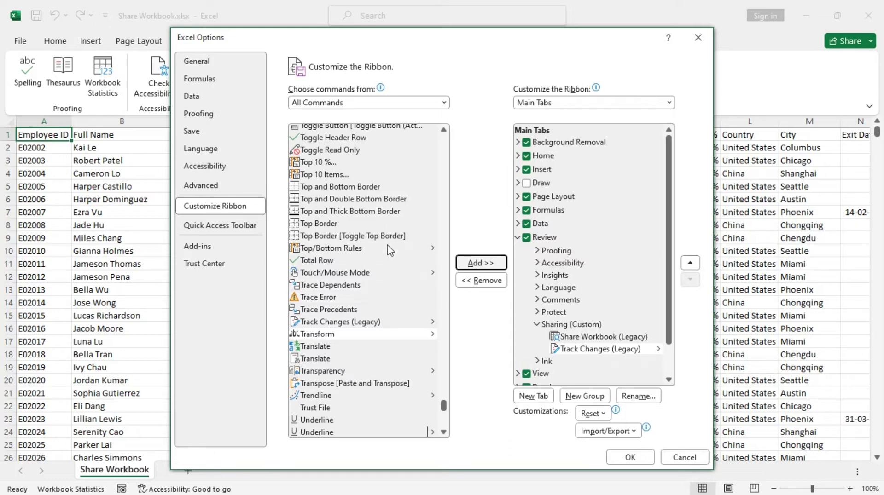
{"action": "scroll", "coordinate": [391, 258], "scroll_direction": "up", "scroll_amount": 10}
{"action": "scroll", "coordinate": [394, 260], "scroll_direction": "up", "scroll_amount": 10}
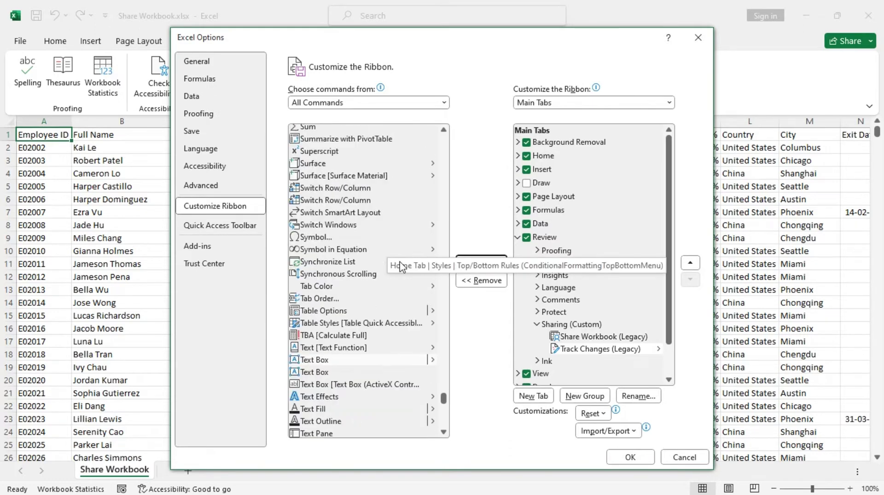
{"action": "scroll", "coordinate": [393, 260], "scroll_direction": "up", "scroll_amount": 10}
{"action": "scroll", "coordinate": [394, 260], "scroll_direction": "up", "scroll_amount": 10}
{"action": "left_click_drag", "start_coordinate": [445, 389], "coordinate": [443, 338]}
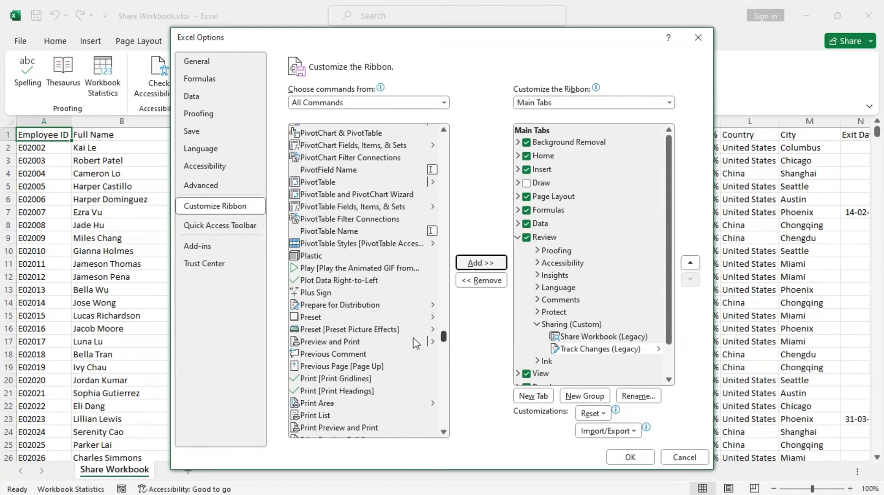
{"action": "scroll", "coordinate": [363, 332], "scroll_direction": "down", "scroll_amount": 10}
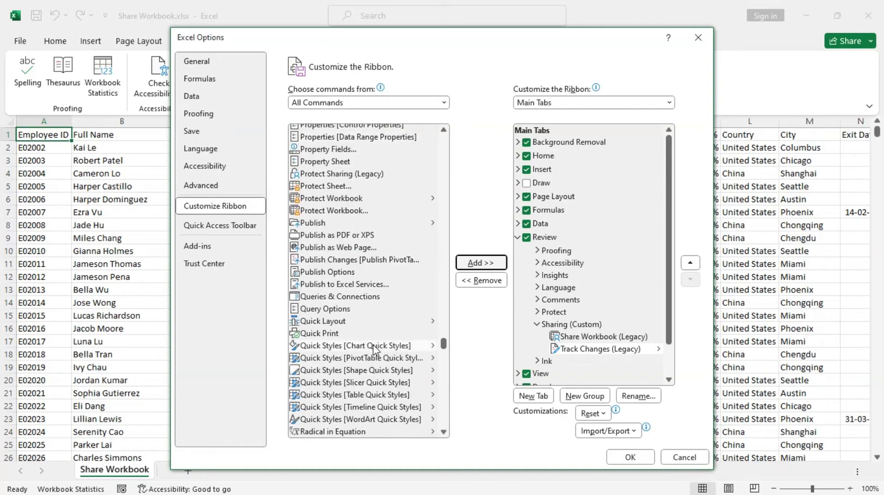
{"action": "scroll", "coordinate": [354, 322], "scroll_direction": "up", "scroll_amount": 3}
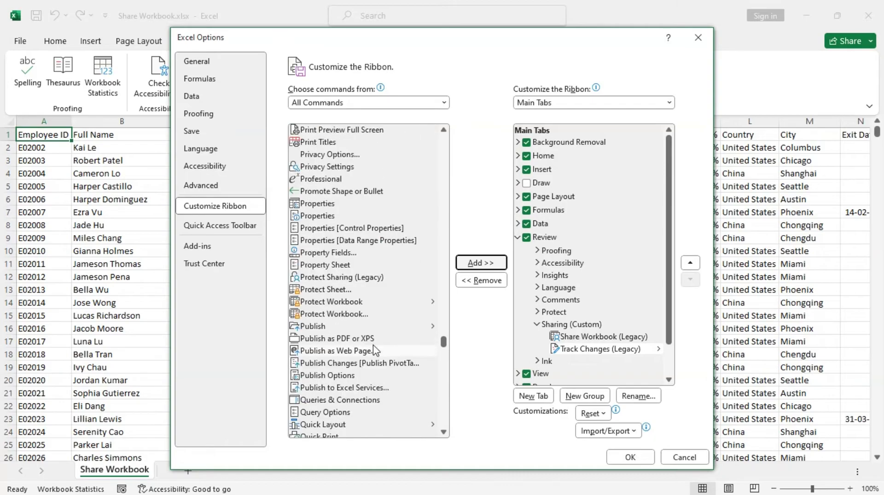
Add Protect Sharing (Legacy) to Sharing and apply the ribbon customisation
{"action": "left_click", "coordinate": [368, 279]}
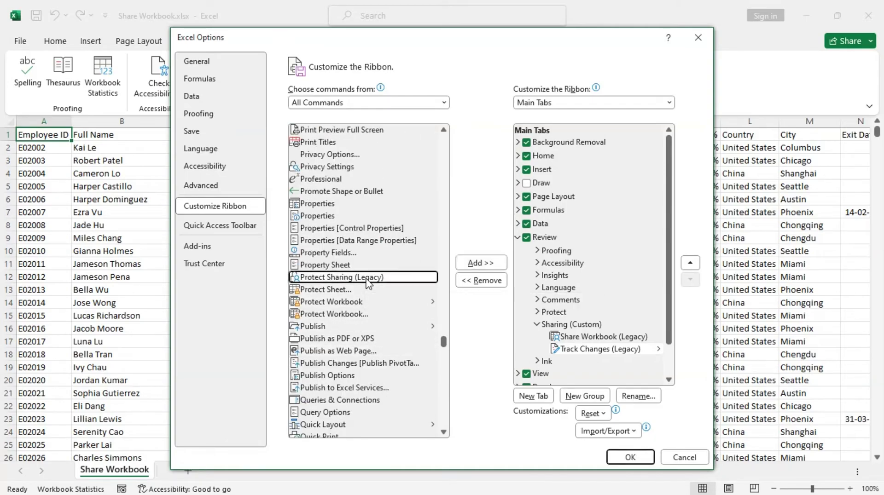
{"action": "left_click", "coordinate": [479, 265]}
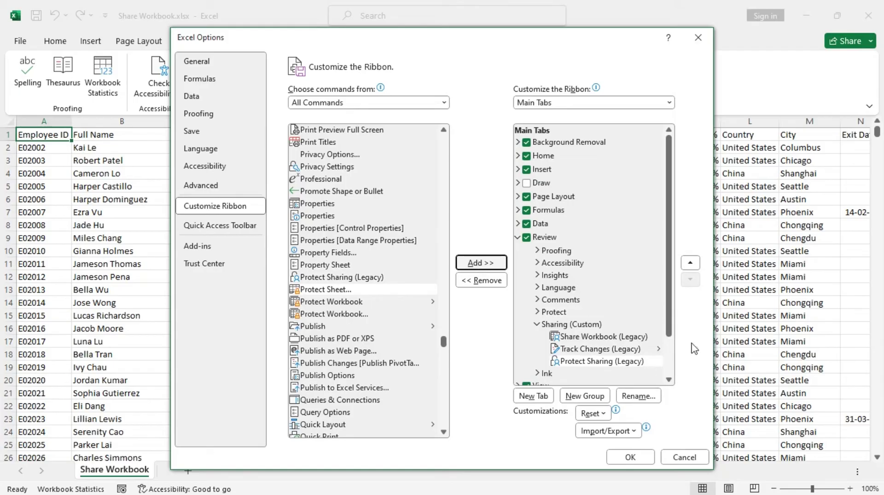
{"action": "left_click", "coordinate": [630, 457]}
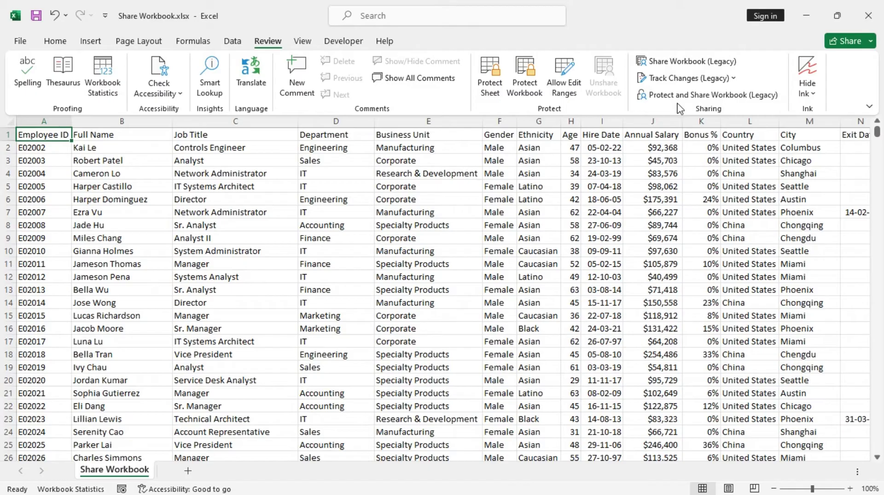
{"action": "left_click", "coordinate": [671, 63]}
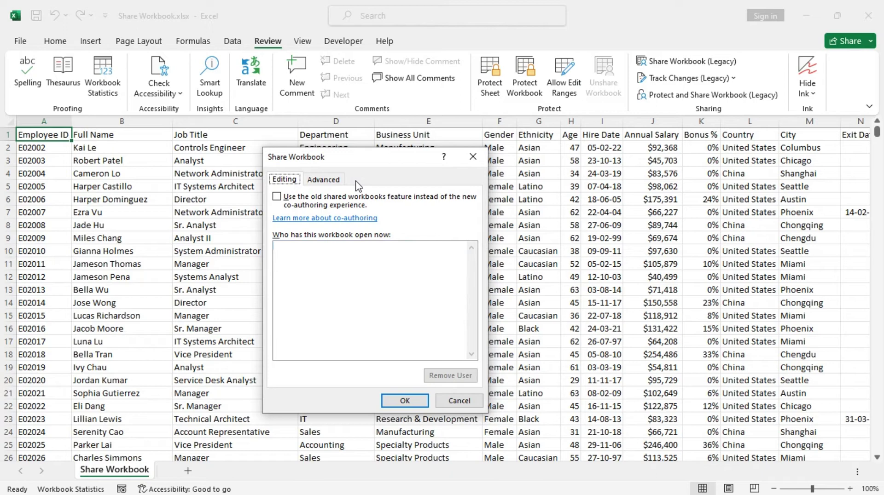
{"action": "left_click", "coordinate": [321, 180]}
{"action": "left_click", "coordinate": [295, 183]}
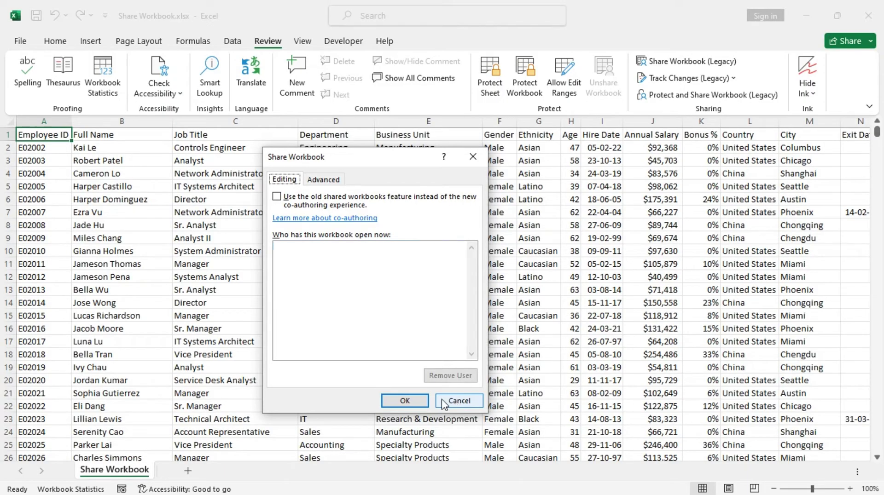
{"action": "left_click", "coordinate": [457, 401]}
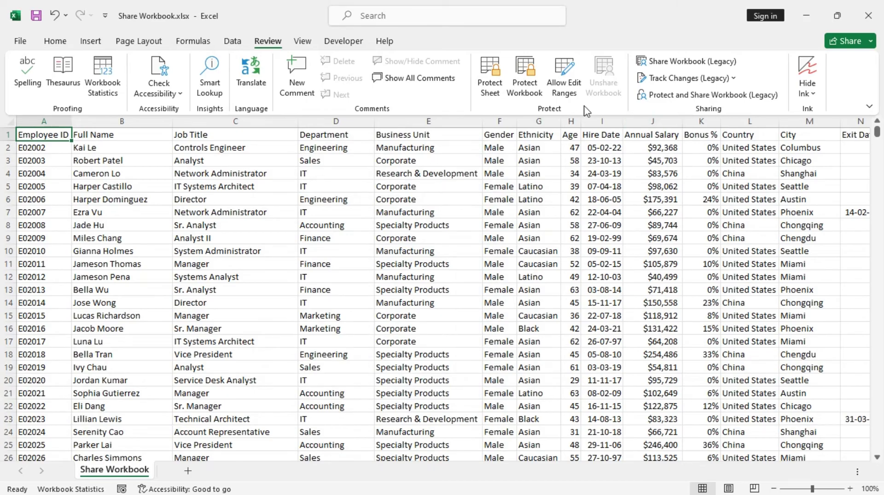
{"action": "right_click", "coordinate": [273, 42]}
{"action": "left_click", "coordinate": [316, 73]}
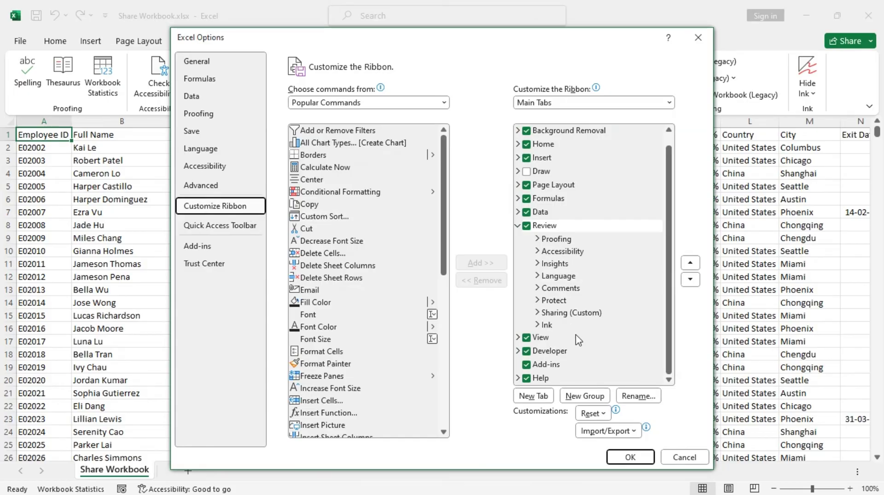
{"action": "left_click", "coordinate": [593, 314]}
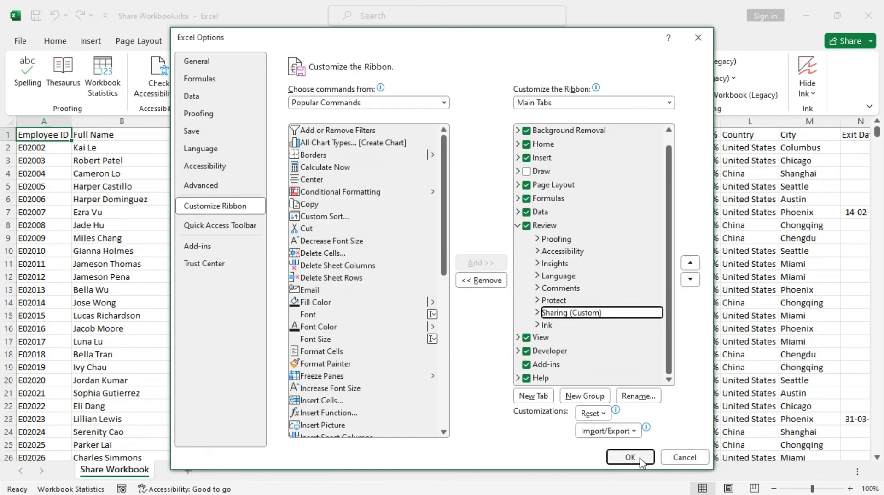
{"action": "left_click", "coordinate": [630, 458]}
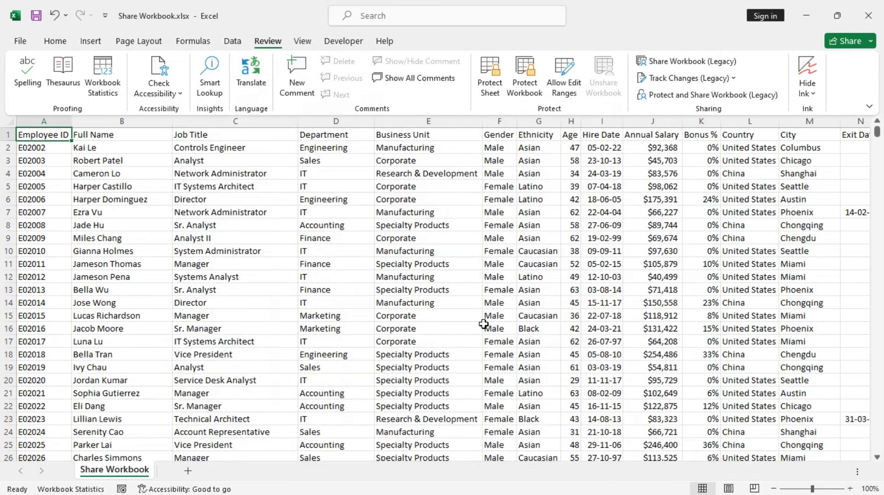